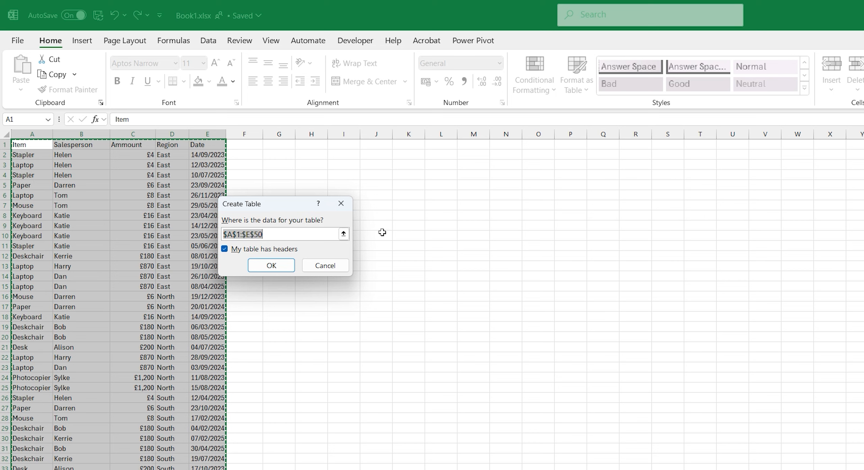
Convert the data range A1:E50 into a table with headers.
{"action": "left_click_drag", "start_coordinate": [271, 206], "coordinate": [292, 207]}
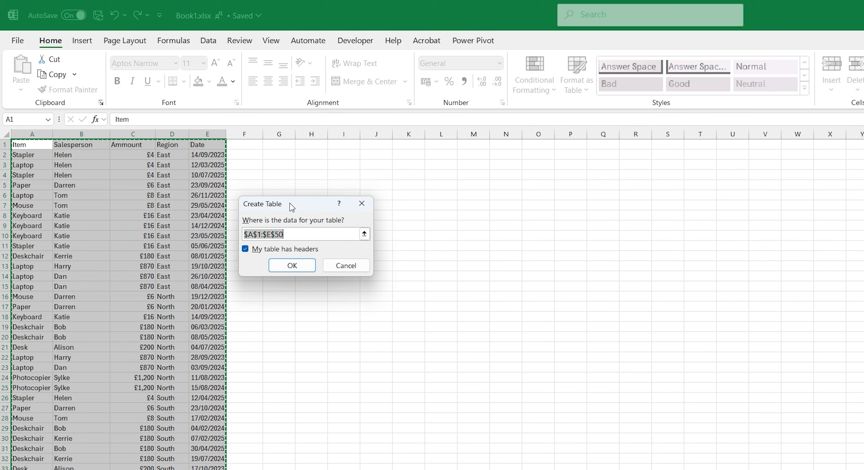
{"action": "left_click", "coordinate": [341, 265]}
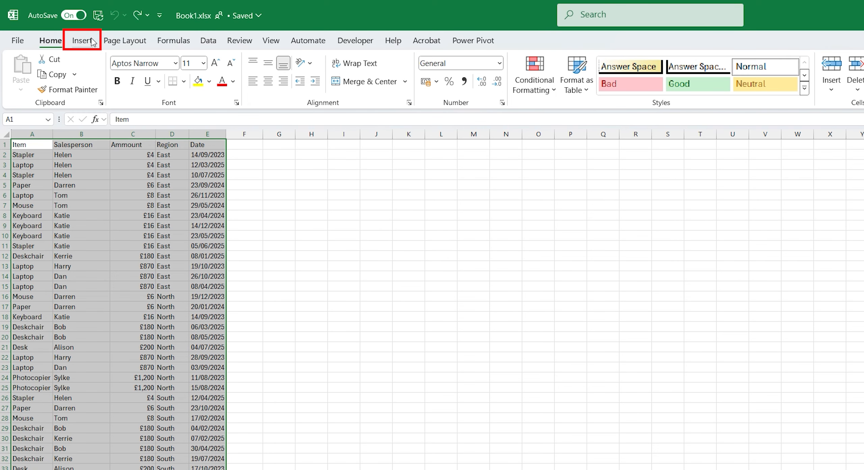
{"action": "left_click", "coordinate": [80, 41]}
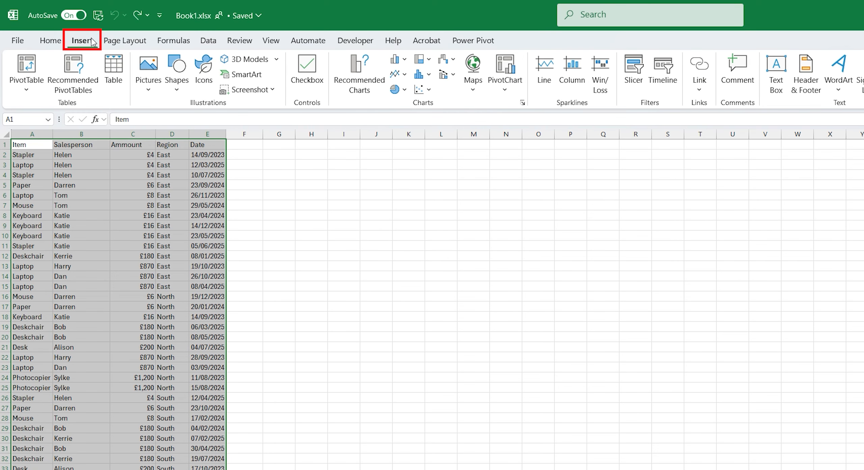
{"action": "left_click", "coordinate": [121, 96]}
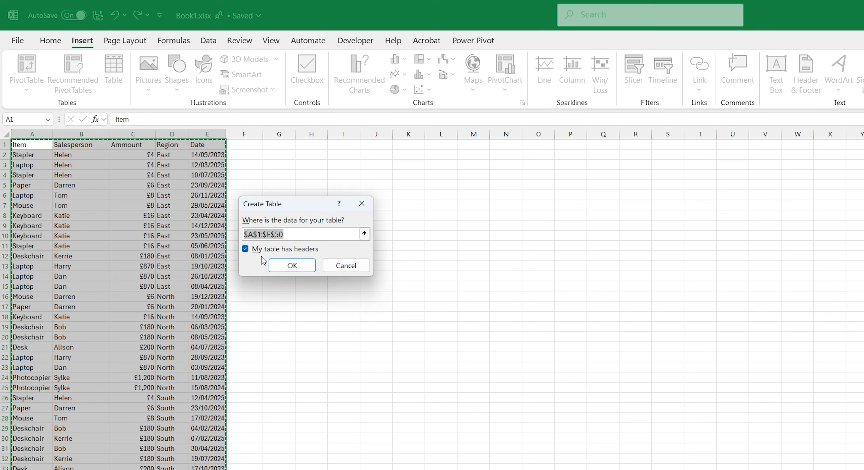
{"action": "left_click", "coordinate": [275, 267]}
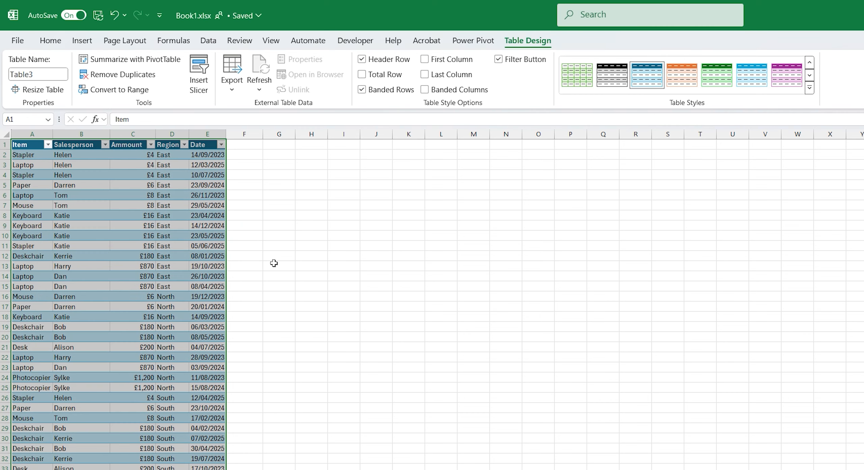
{"action": "left_click", "coordinate": [274, 263]}
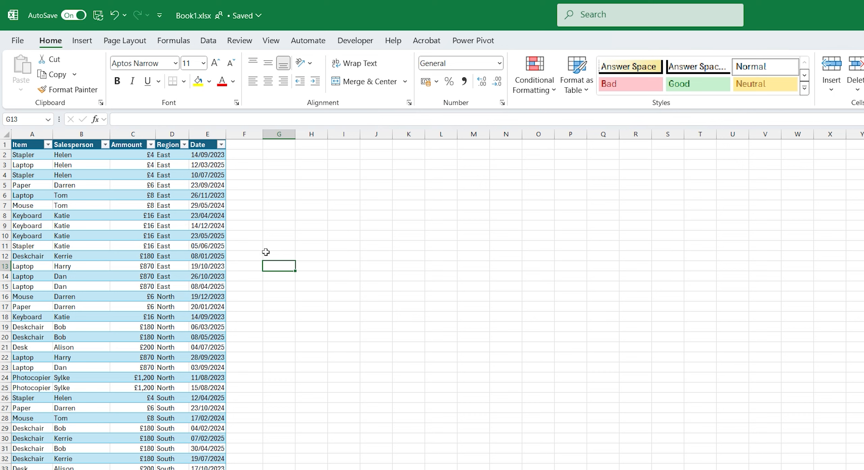
Sort the table by Region from A to Z, and after that by Ammount from largest to smallest.
{"action": "left_click", "coordinate": [151, 145]}
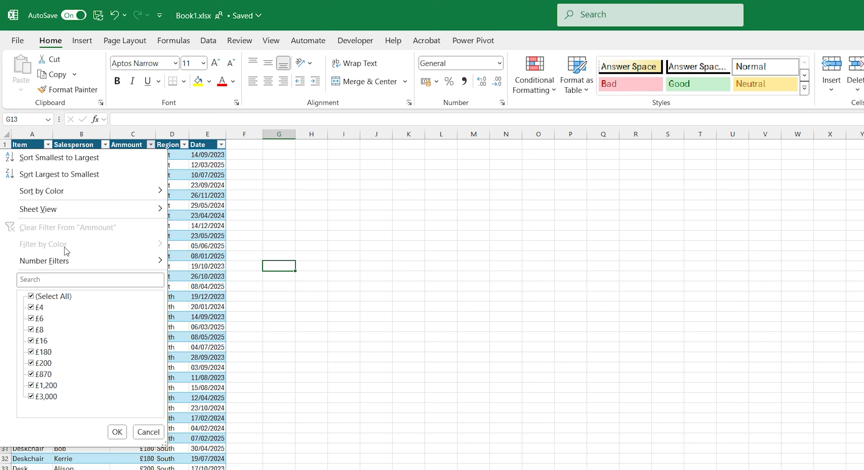
{"action": "left_click", "coordinate": [149, 432]}
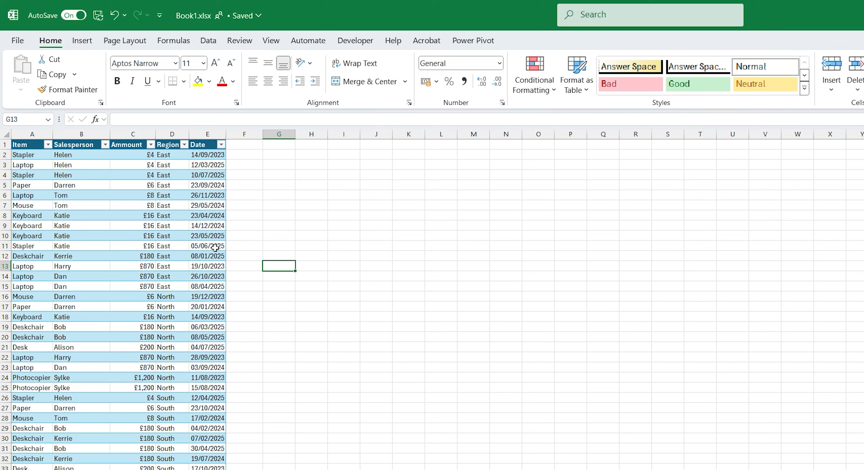
{"action": "left_click", "coordinate": [184, 145]}
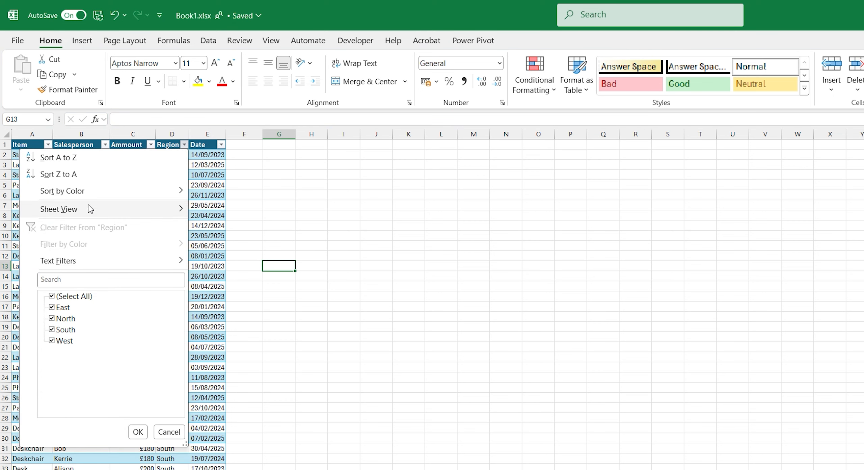
{"action": "left_click", "coordinate": [70, 158]}
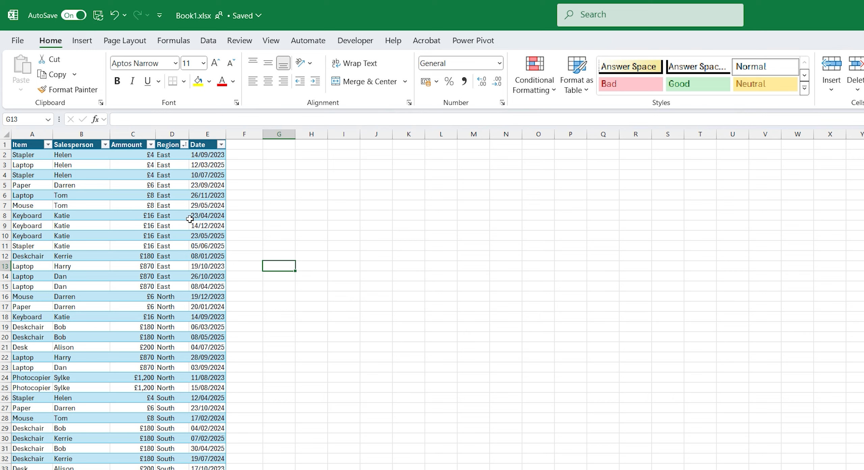
{"action": "left_click", "coordinate": [151, 144]}
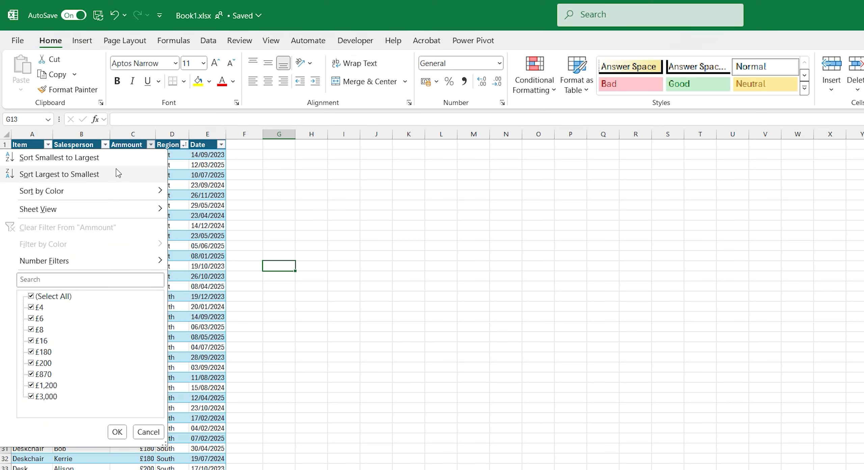
{"action": "left_click", "coordinate": [116, 175]}
Filter the Region column to show only the North and South rows.
{"action": "left_click", "coordinate": [185, 146]}
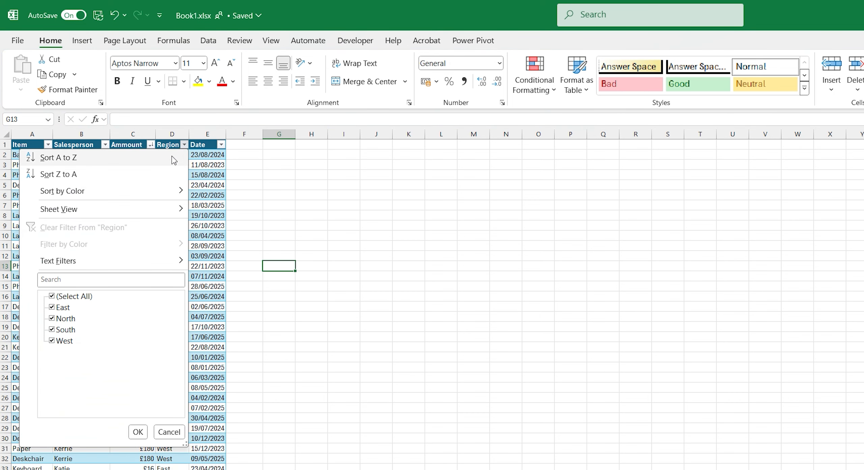
{"action": "left_click", "coordinate": [53, 297]}
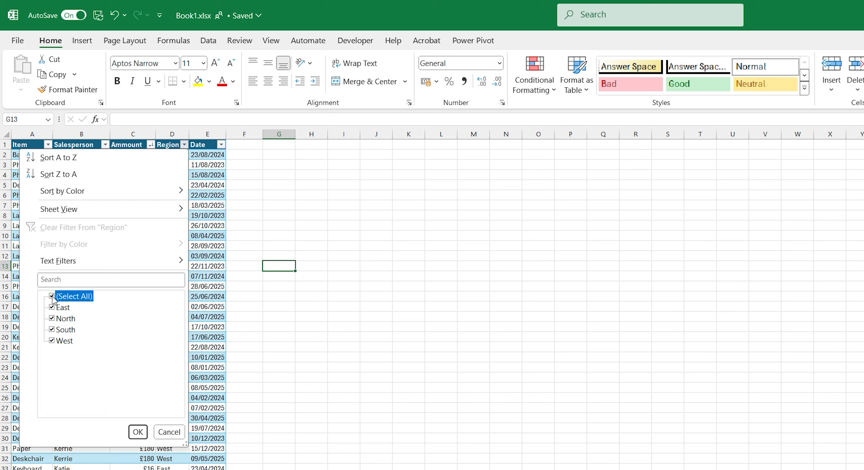
{"action": "left_click", "coordinate": [53, 296]}
{"action": "left_click", "coordinate": [52, 318]}
{"action": "left_click", "coordinate": [52, 330]}
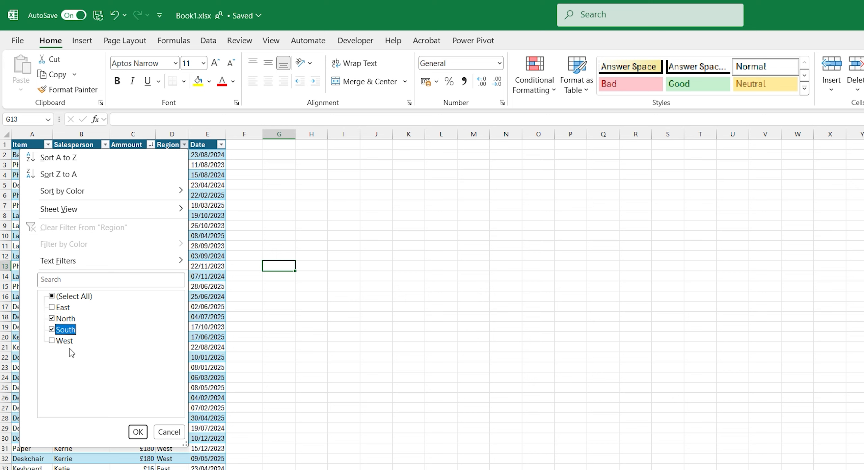
{"action": "left_click", "coordinate": [138, 432]}
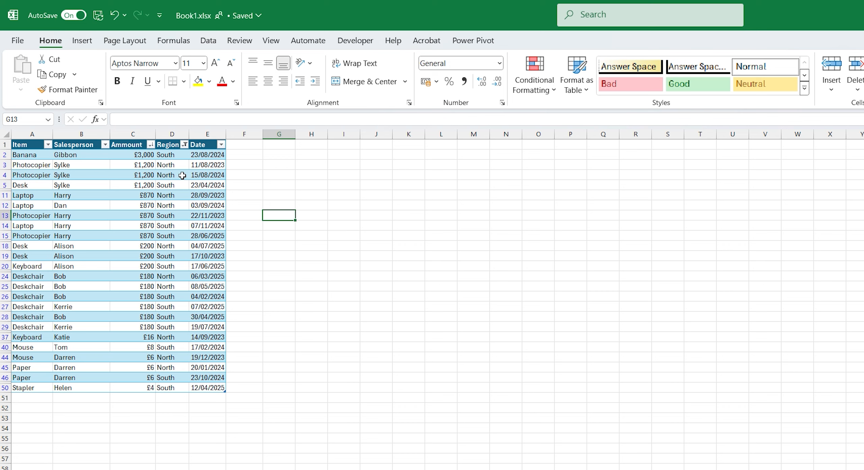
Clear the filter from the Region column.
{"action": "mouse_move", "coordinate": [186, 149]}
{"action": "left_click", "coordinate": [185, 145]}
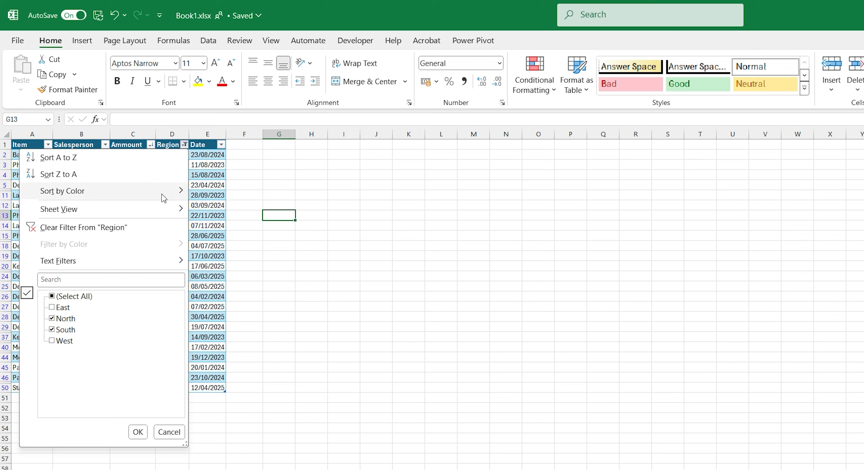
{"action": "left_click", "coordinate": [127, 229]}
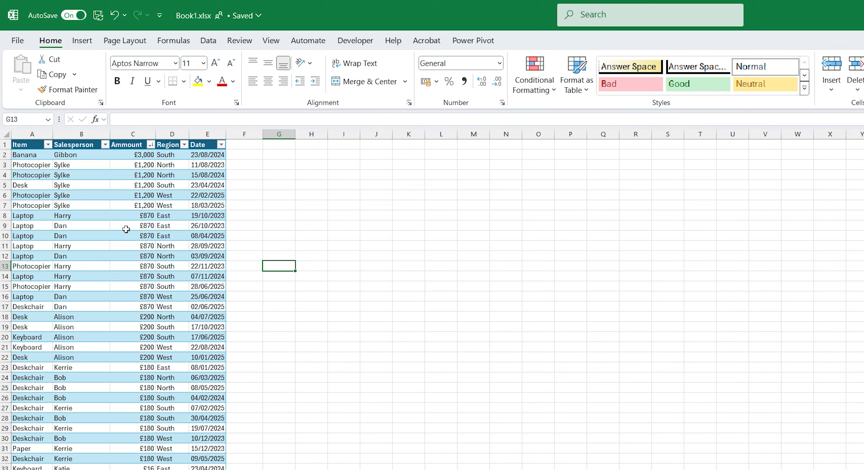
Filter the Region column to show only the North rows.
{"action": "left_click", "coordinate": [184, 145]}
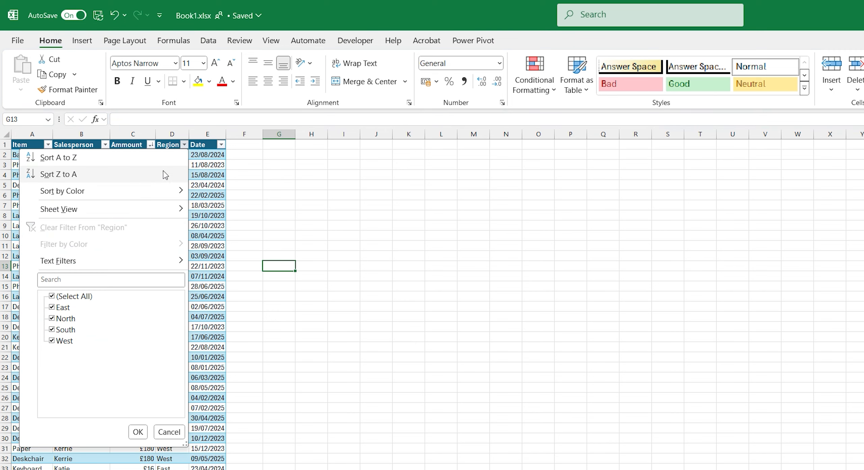
{"action": "left_click", "coordinate": [54, 296]}
{"action": "left_click", "coordinate": [53, 318]}
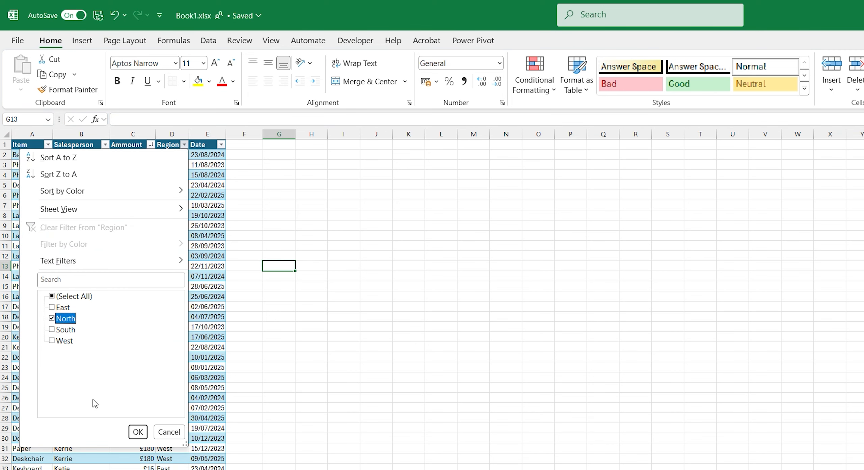
{"action": "left_click", "coordinate": [137, 431]}
Filter the Salesperson column to show only the fourth salesperson in the list.
{"action": "left_click", "coordinate": [105, 145]}
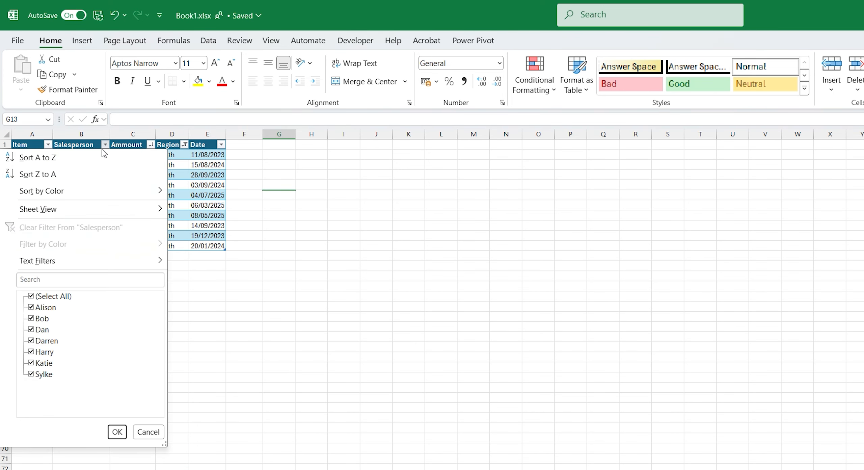
{"action": "left_click", "coordinate": [30, 296]}
{"action": "left_click", "coordinate": [31, 340]}
{"action": "left_click", "coordinate": [117, 432]}
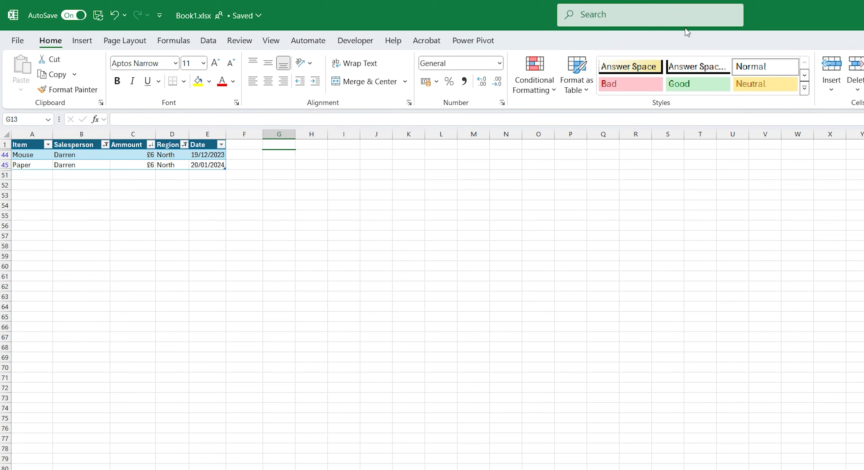
Clear the filters from both the Region and Salesperson columns.
{"action": "left_click", "coordinate": [184, 144]}
{"action": "left_click", "coordinate": [98, 171]}
{"action": "left_click", "coordinate": [106, 145]}
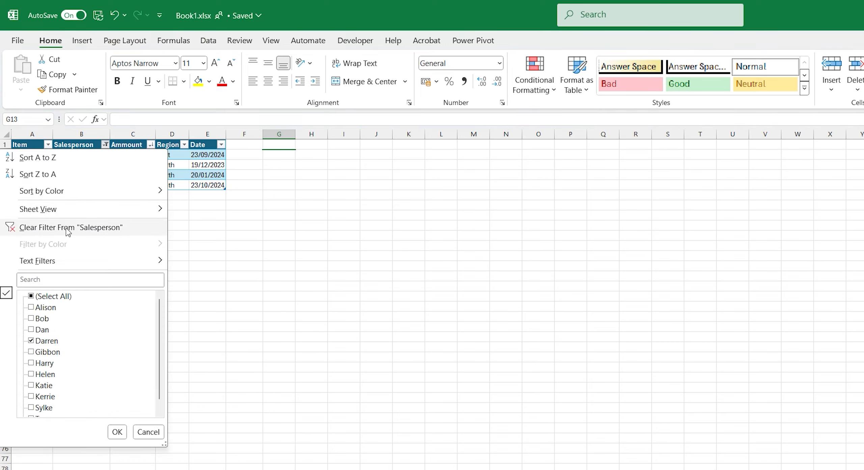
{"action": "left_click", "coordinate": [66, 226]}
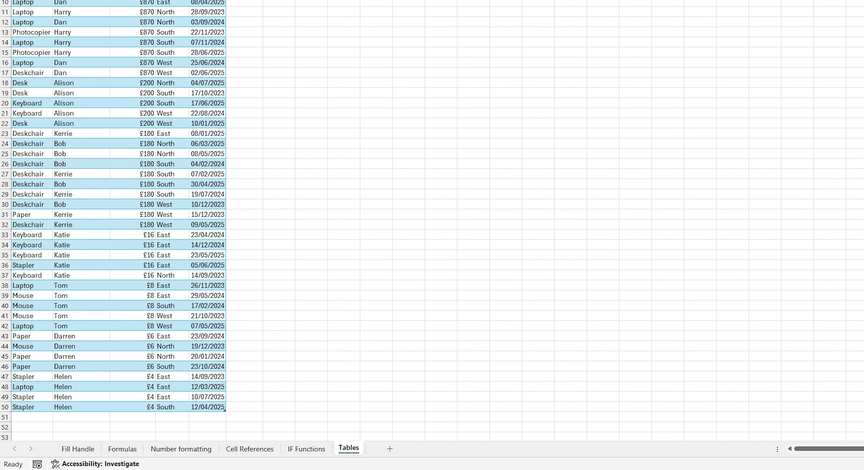
Start a new record in row 51 directly below the table with the item Computer and the salesperson's name.
{"action": "left_click", "coordinate": [280, 33]}
{"action": "scroll", "coordinate": [182, 119], "scroll_direction": "down", "scroll_amount": 2}
{"action": "left_click", "coordinate": [33, 354]}
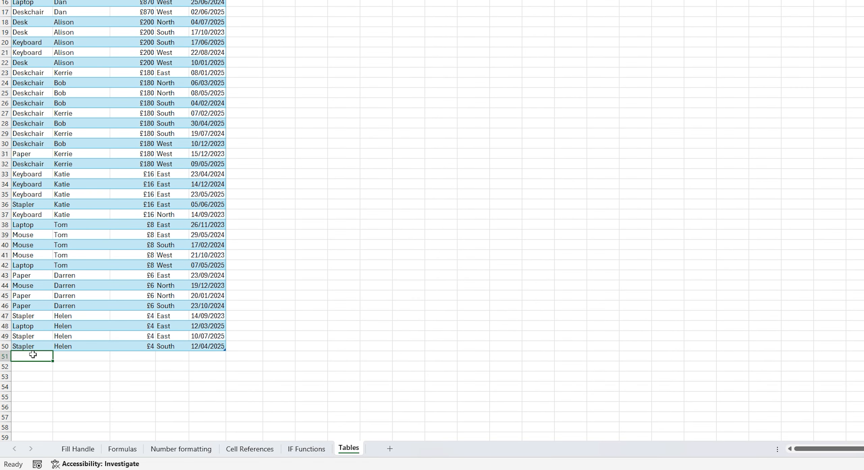
{"action": "type", "text": "Computer"}
{"action": "key", "text": "Tab"}
{"action": "type", "text": "Dan"}
{"action": "key", "text": "Tab"}
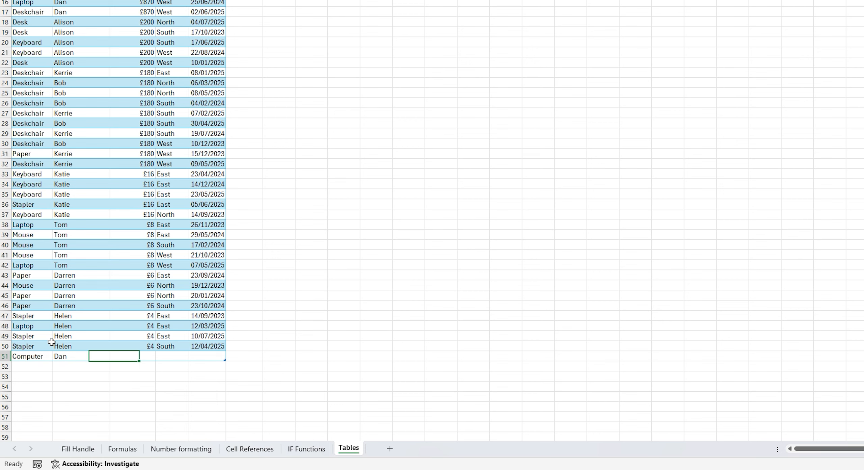
Complete the record in row 51 with the amount £1,000, region North and date 04/09/2024.
{"action": "type", "text": "£1,000"}
{"action": "key", "text": "Tab"}
{"action": "type", "text": "North"}
{"action": "key", "text": "Tab"}
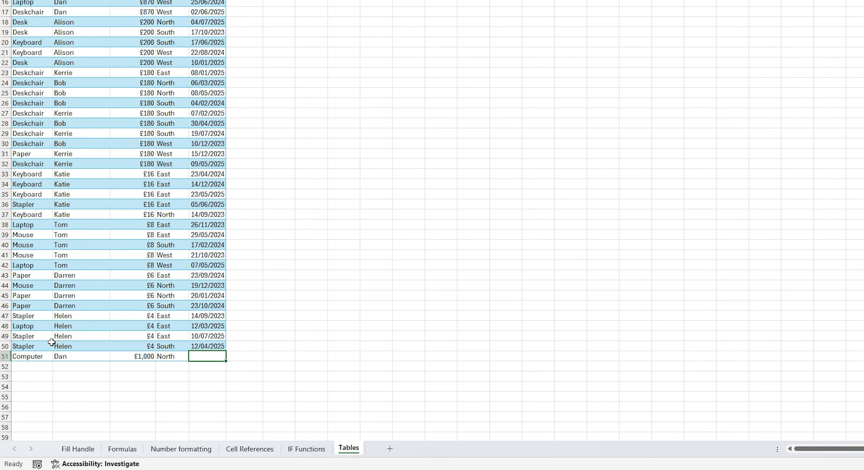
{"action": "type", "text": "04/09/2024"}
{"action": "key", "text": "Return"}
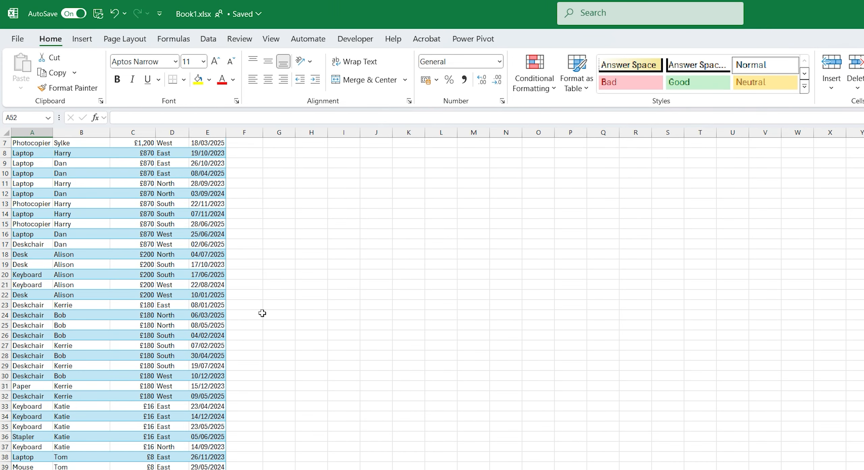
Preview the available light, medium and dark table styles on the table without applying one.
{"action": "scroll", "coordinate": [263, 313], "scroll_direction": "up", "scroll_amount": 2}
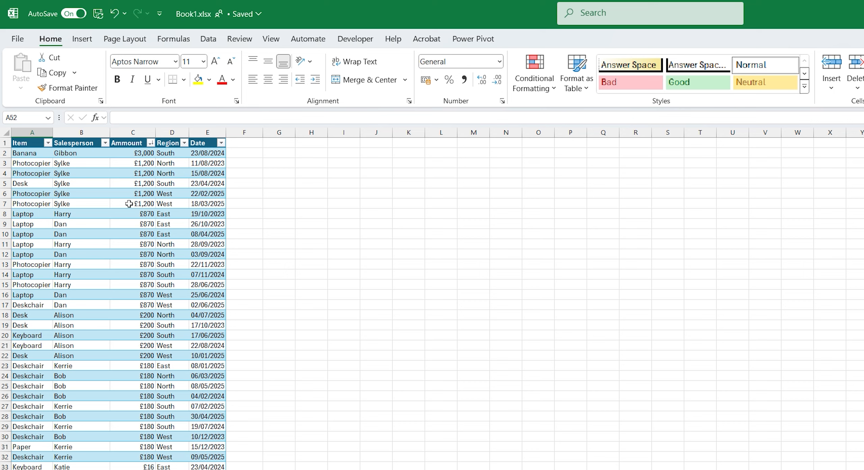
{"action": "left_click", "coordinate": [129, 243]}
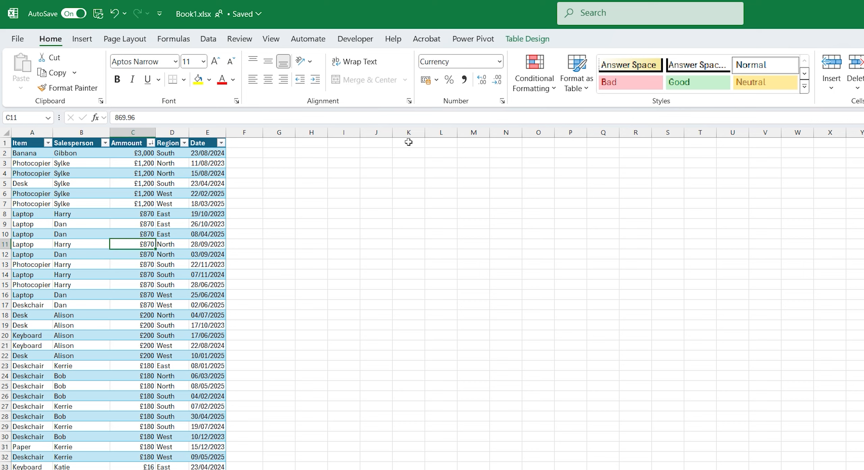
{"action": "left_click", "coordinate": [536, 42]}
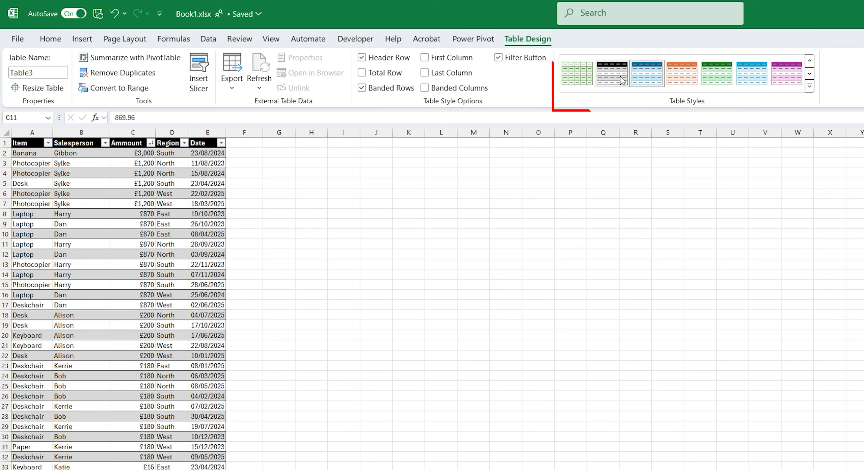
{"action": "left_click", "coordinate": [809, 86]}
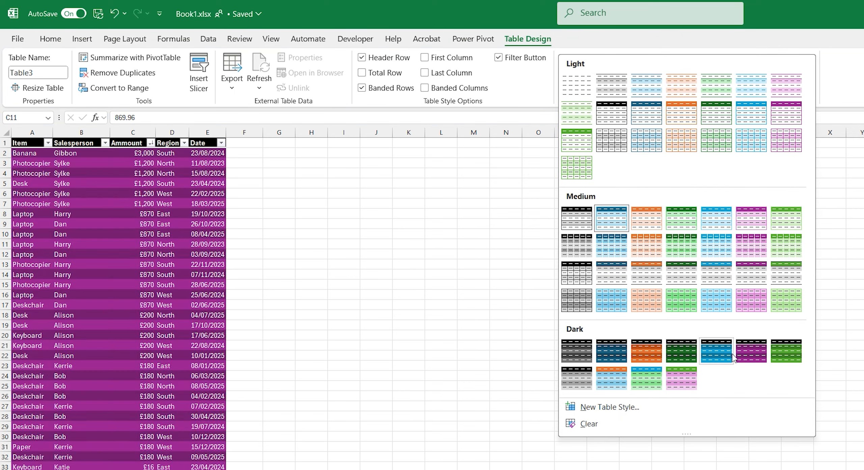
{"action": "left_click", "coordinate": [540, 91]}
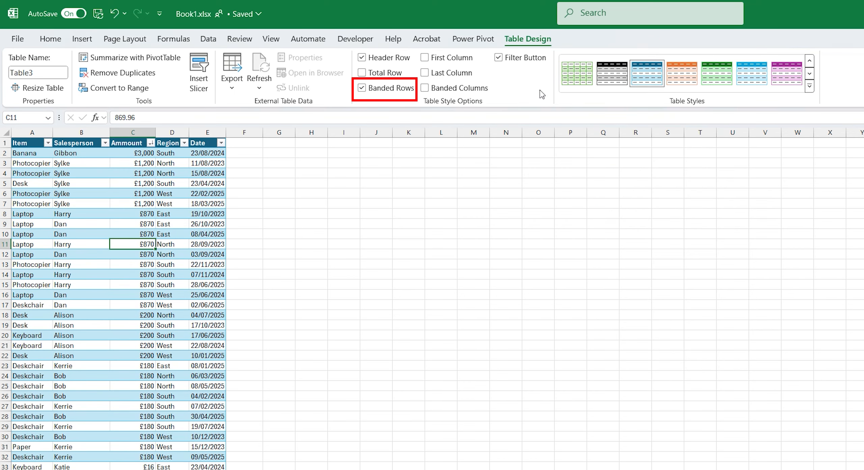
Turn the table's banded rows off and back on, and select cell F1 beside the Date header.
{"action": "left_click", "coordinate": [364, 89]}
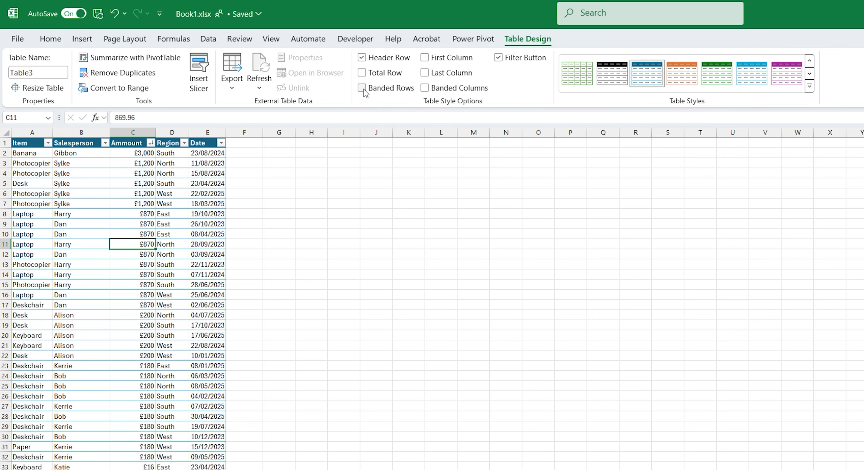
{"action": "left_click", "coordinate": [363, 89]}
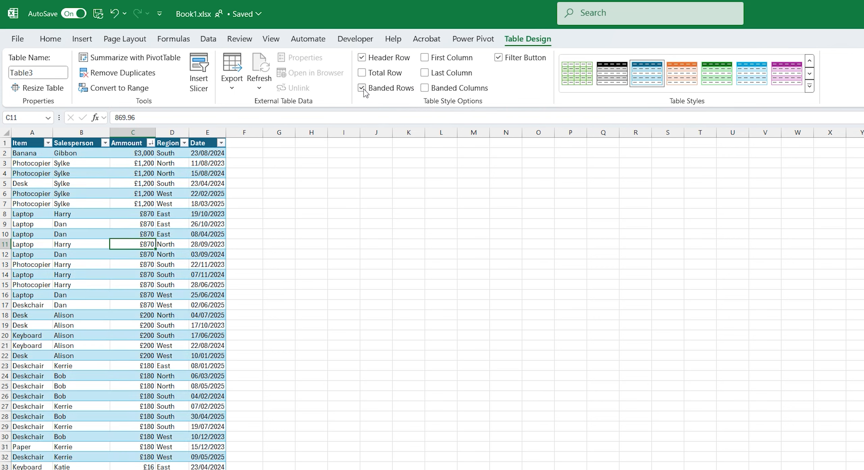
{"action": "left_click", "coordinate": [254, 143]}
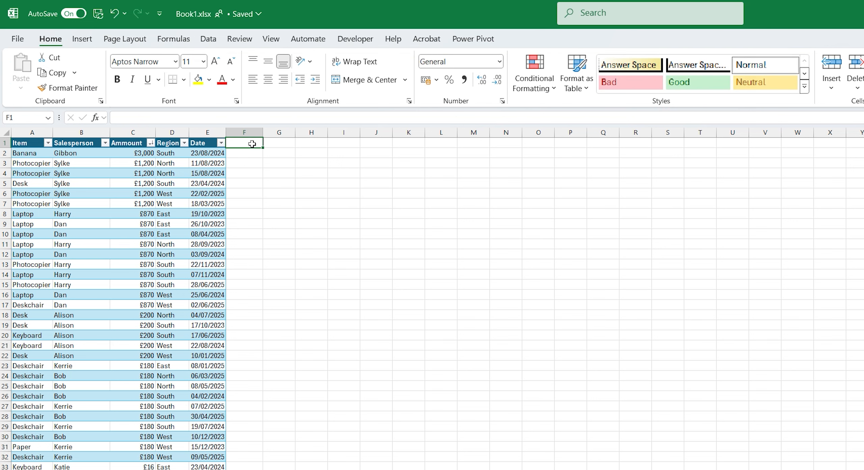
{"action": "type", "text": "Sales tax"}
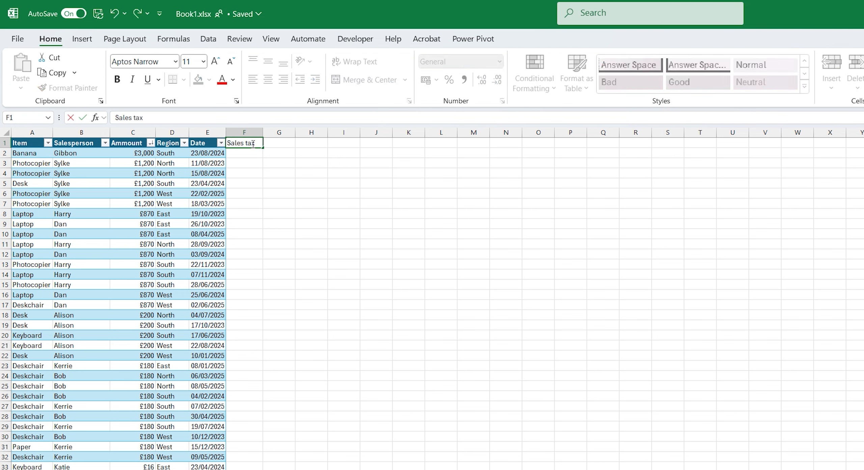
{"action": "key", "text": "Return"}
{"action": "type", "text": "="}
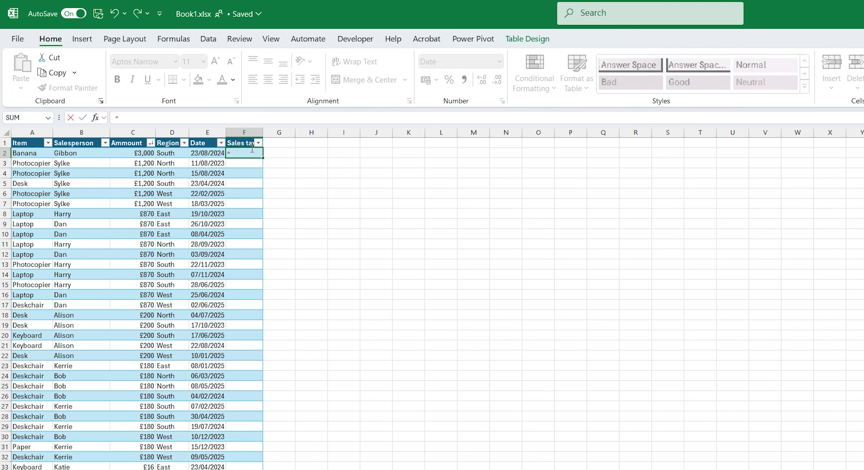
{"action": "left_click", "coordinate": [140, 152]}
{"action": "type", "text": "*"}
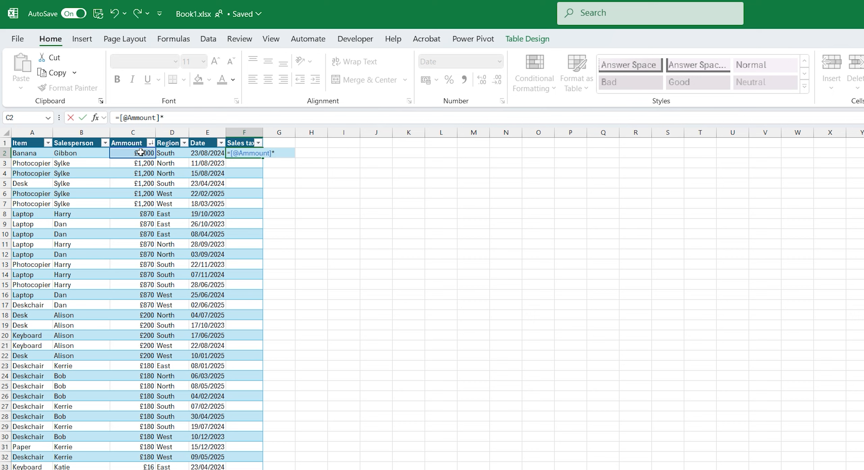
{"action": "key", "text": "Return"}
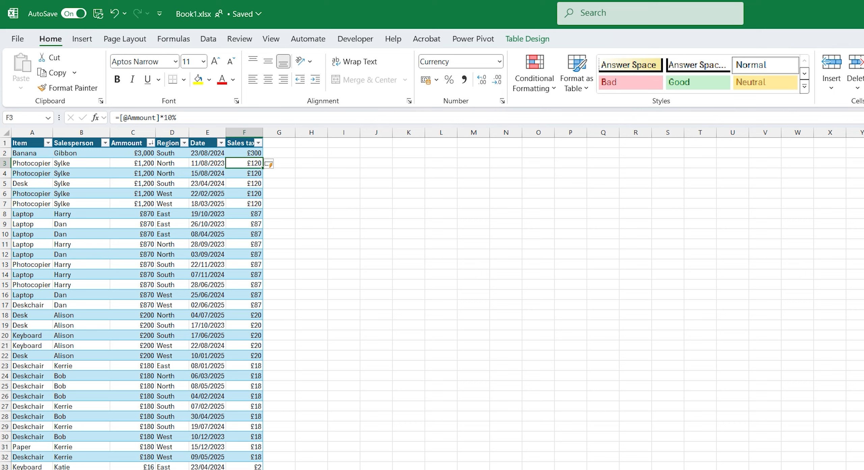
Add a total row to the table and set its Ammount column cell to Sum.
{"action": "scroll", "coordinate": [208, 386], "scroll_direction": "down", "scroll_amount": 1}
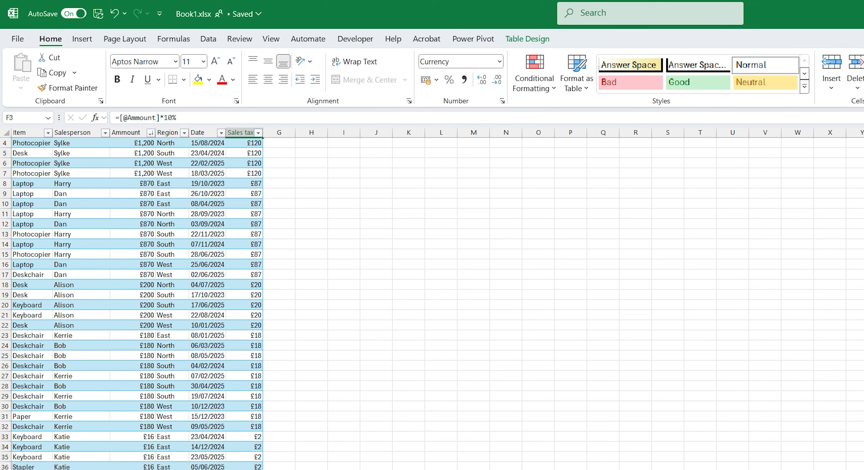
{"action": "left_click", "coordinate": [257, 264]}
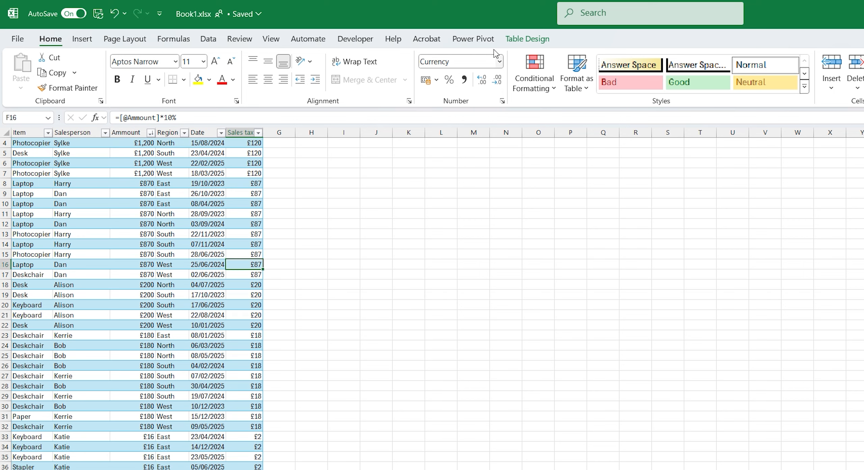
{"action": "left_click", "coordinate": [527, 38]}
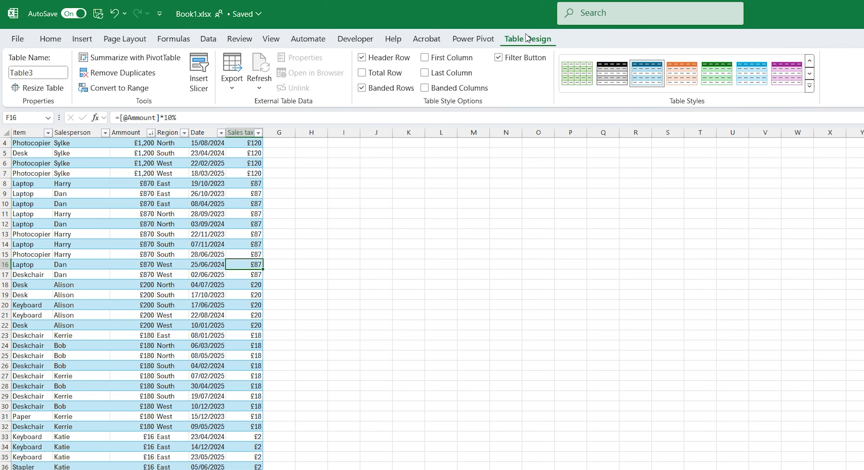
{"action": "left_click", "coordinate": [367, 76]}
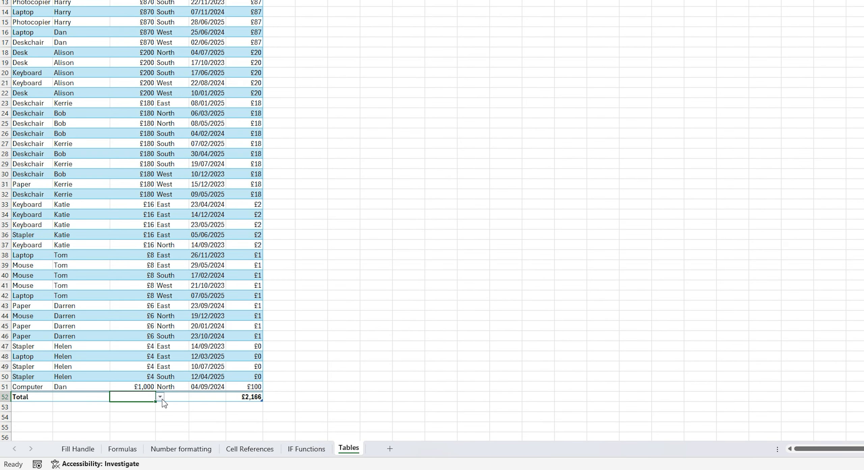
{"action": "left_click", "coordinate": [160, 396]}
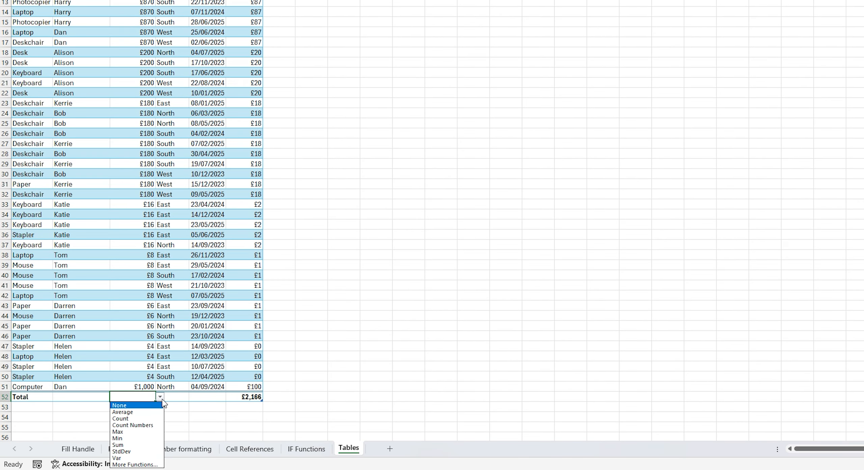
{"action": "left_click", "coordinate": [136, 445]}
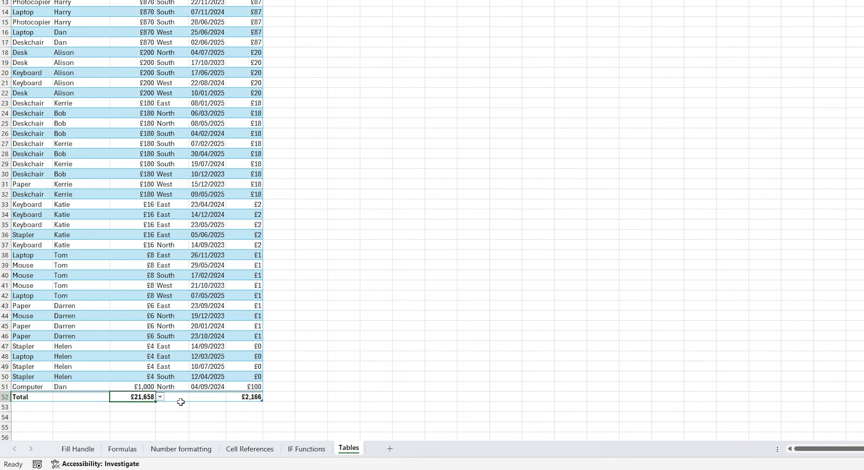